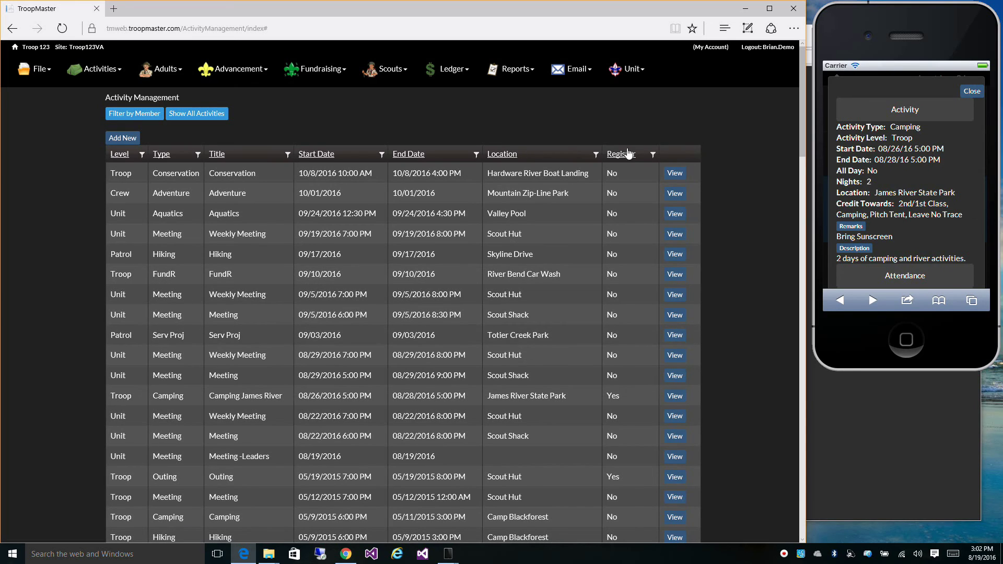
Step: Filter the activity list to show only activities where Register is true
click(652, 155)
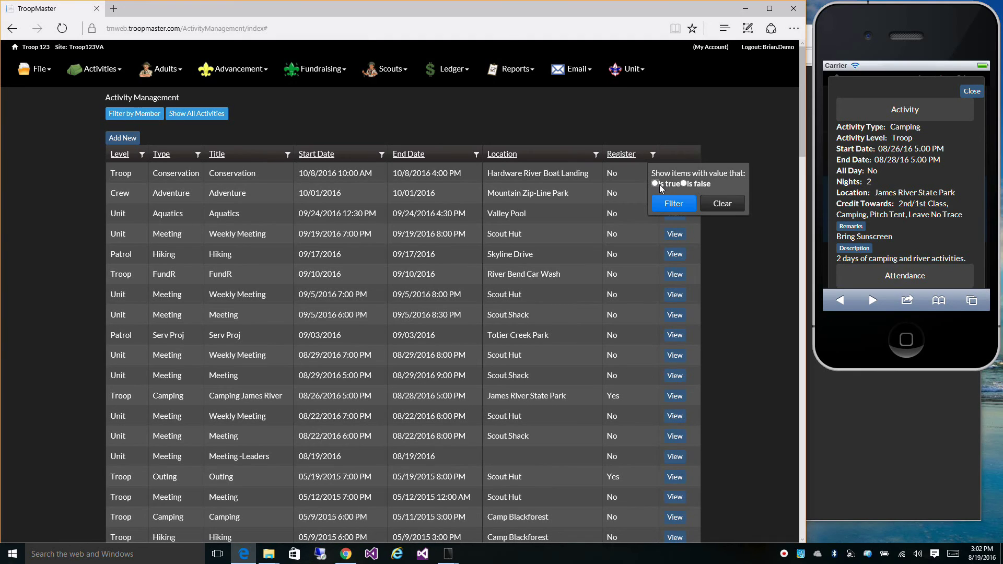
click(656, 184)
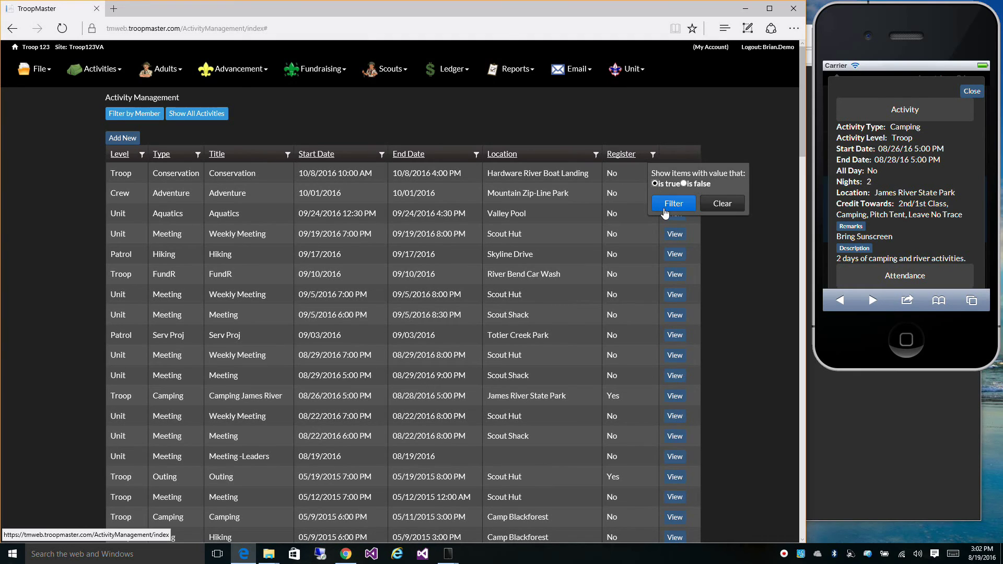
click(674, 203)
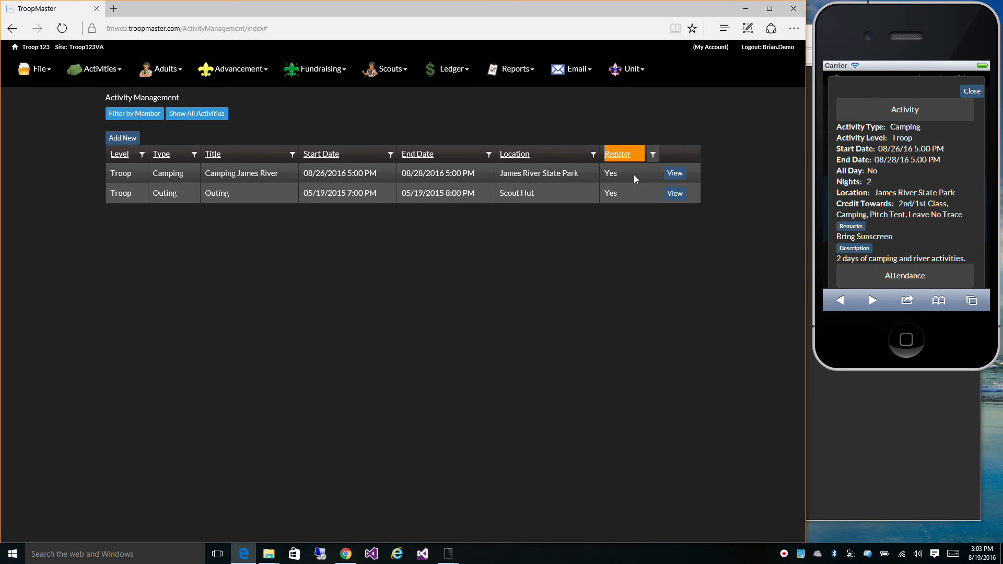
Step: Open the Camping James River activity and show its Registration details
click(676, 175)
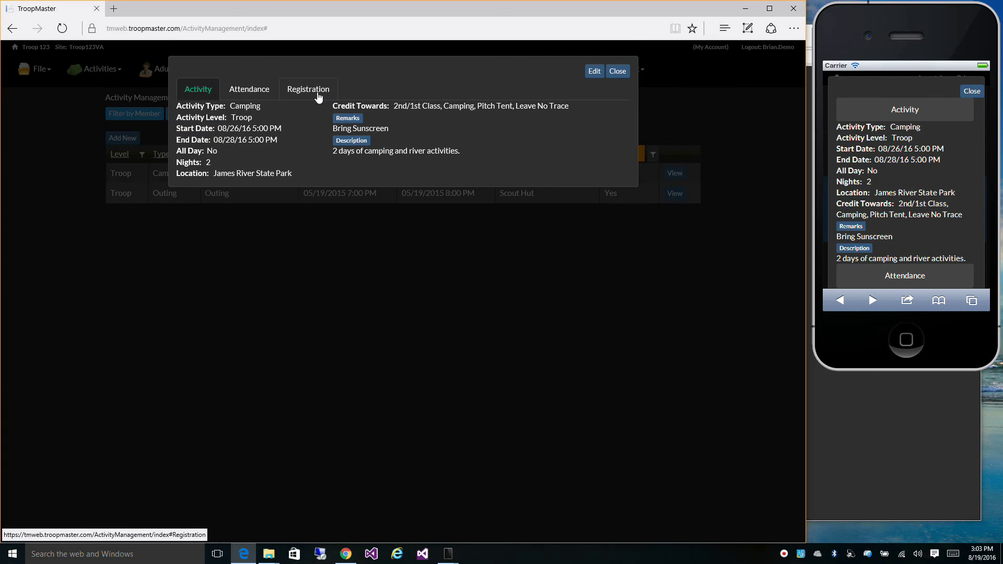
click(317, 92)
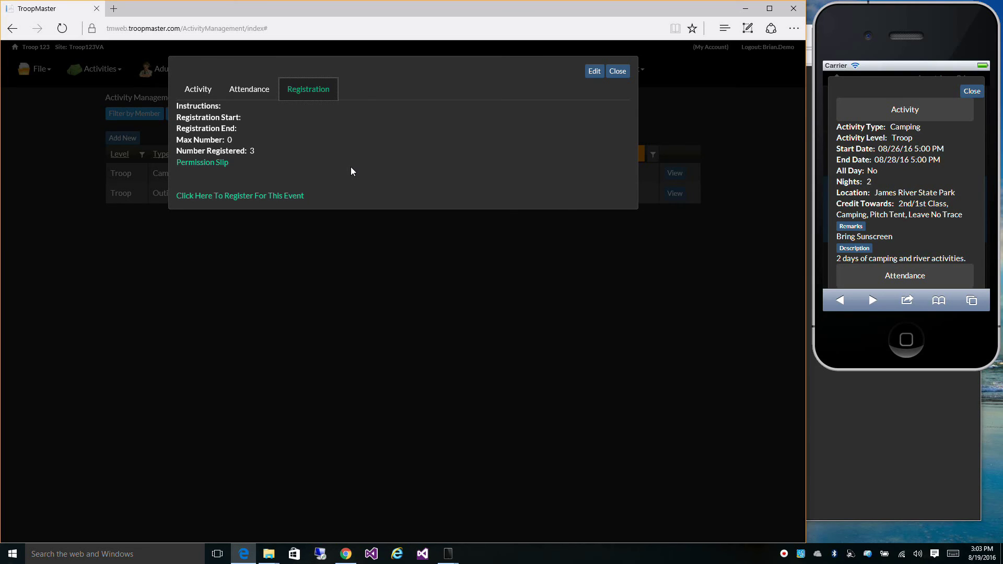
Step: Edit the registration instructions to read 'Adults are $2.00 and Scouts are $1.00. You can use the Paypal link to pay.'
click(594, 76)
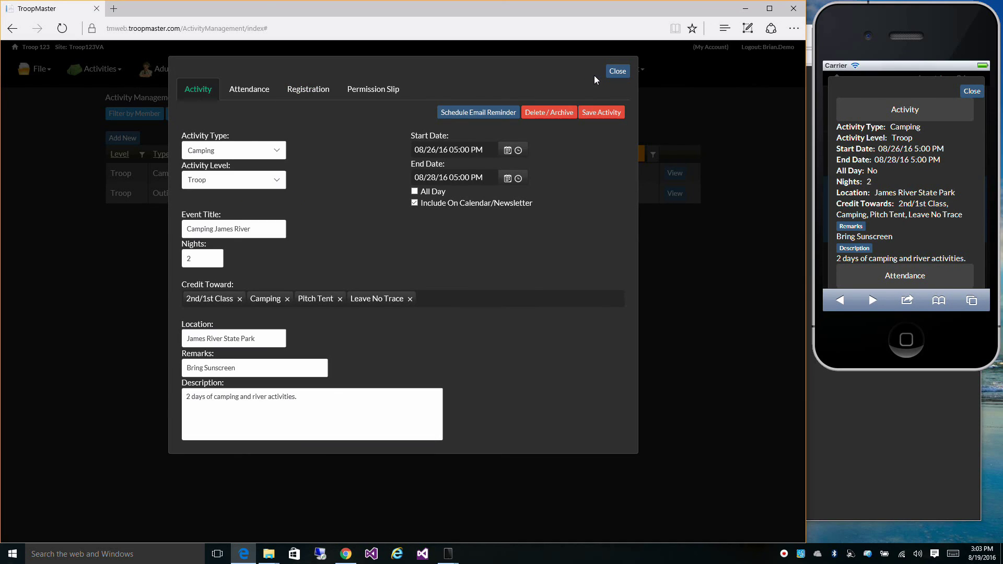
click(305, 92)
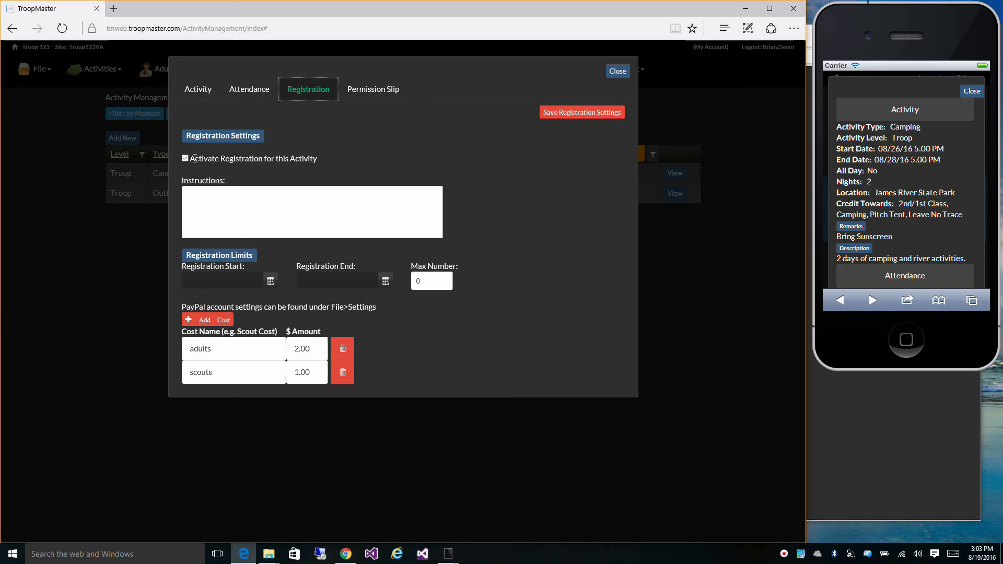
click(210, 201)
text(Adults)
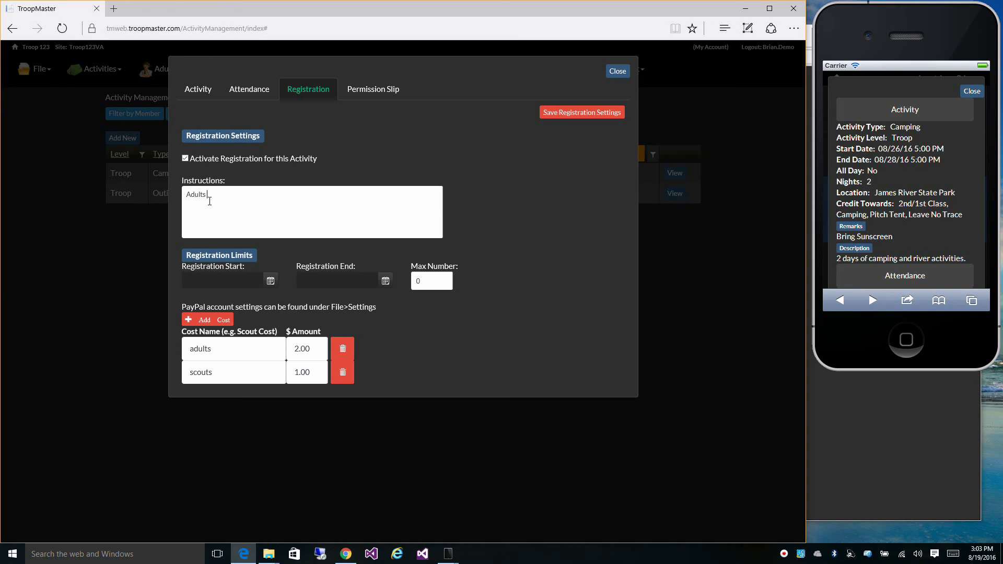
text( are $20)
key(BackSpace)
key(BackSpace)
text(.00 and Scou)
text(ts)
text( are)
text( $100)
key(BackSpace)
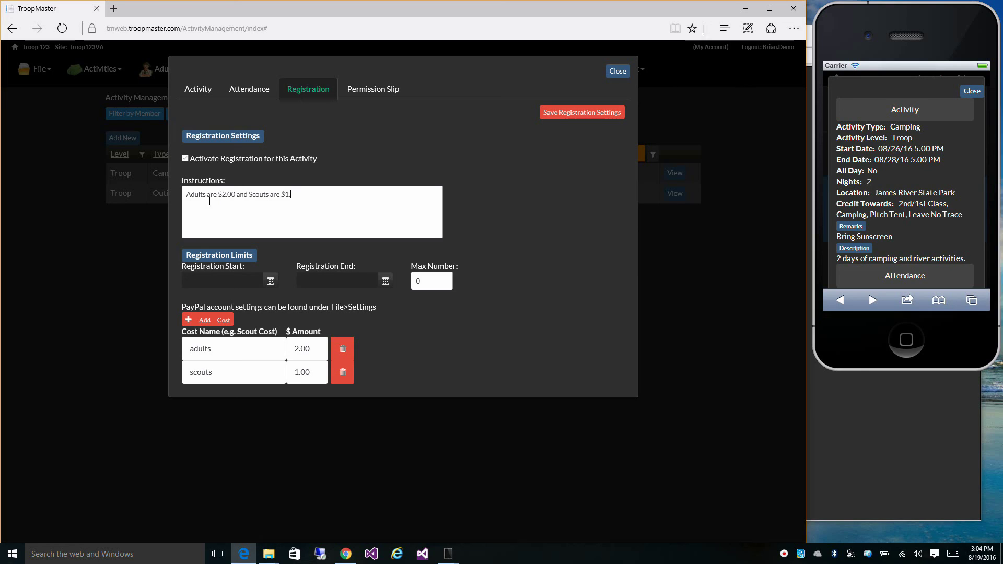
text(.00. You can use the Pa)
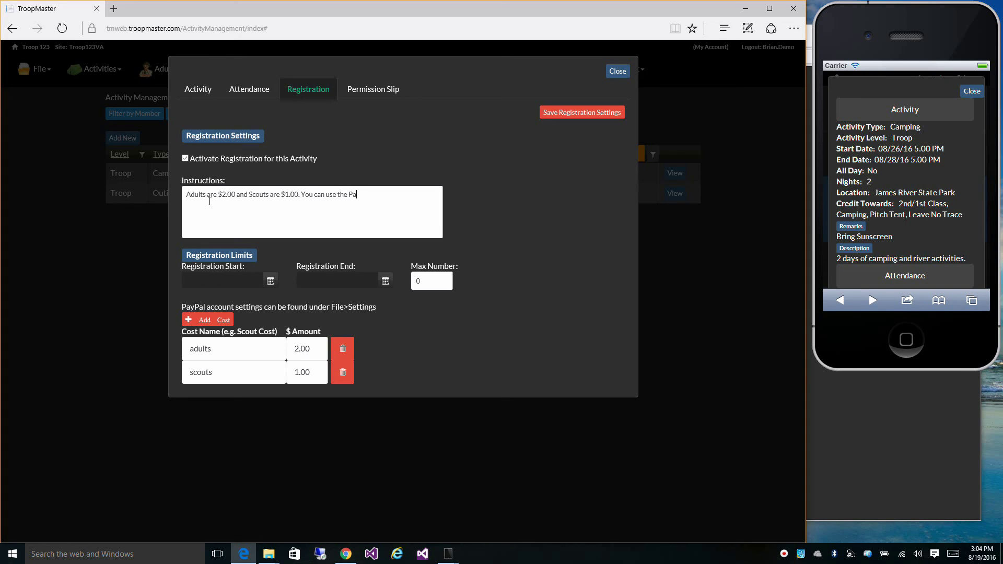
text(ypal link to pay .)
Step: Set the registration period to run from 8/19/2016 to 8/26/2016
click(271, 281)
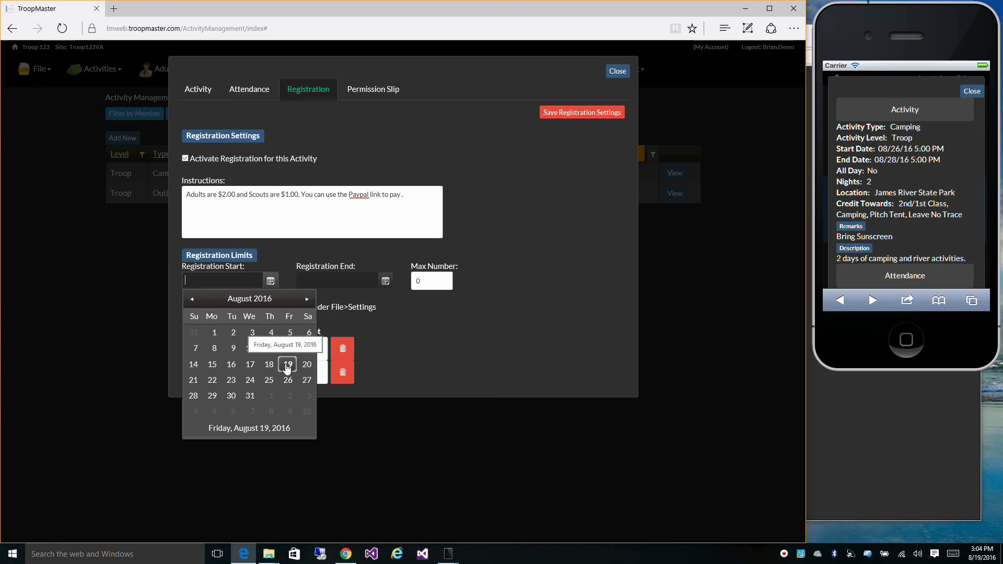
click(287, 366)
click(387, 283)
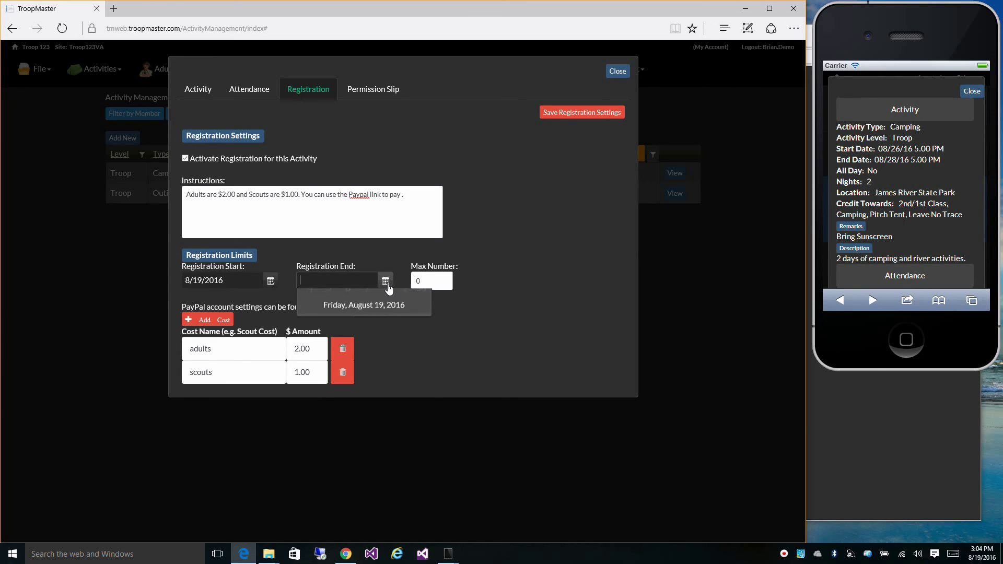
click(403, 381)
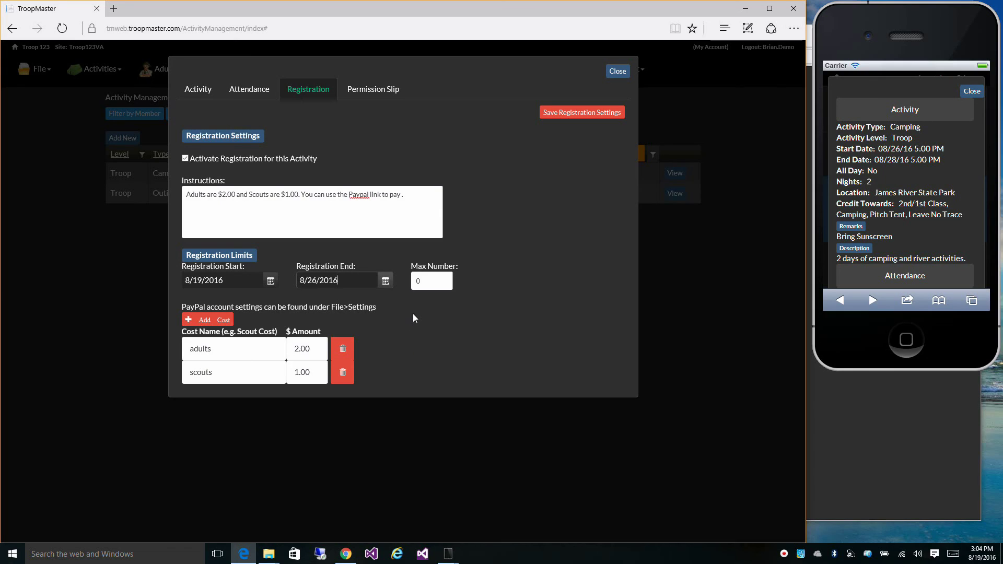
Step: Set Max Number to 20 and save the registration settings
double_click(428, 285)
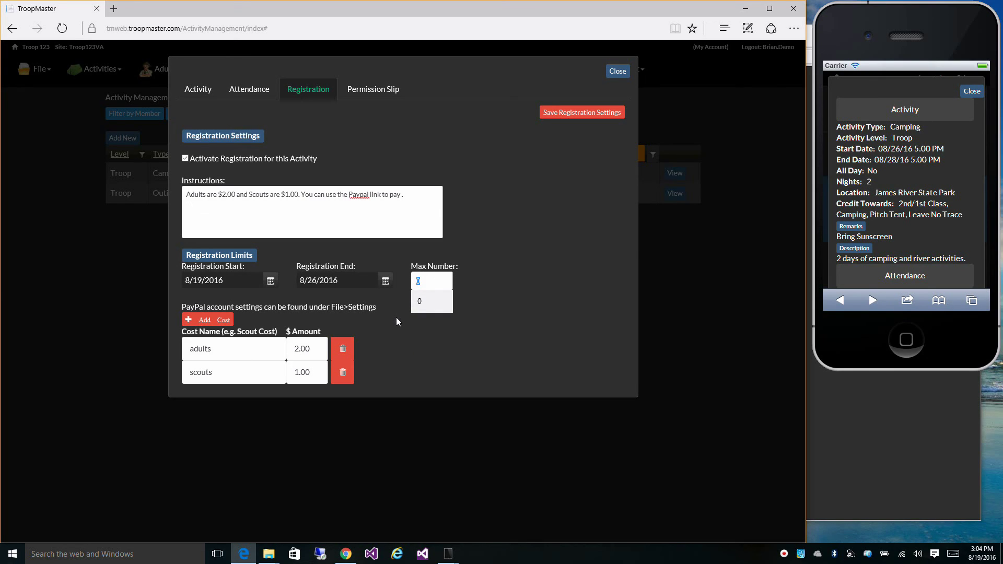
text(20)
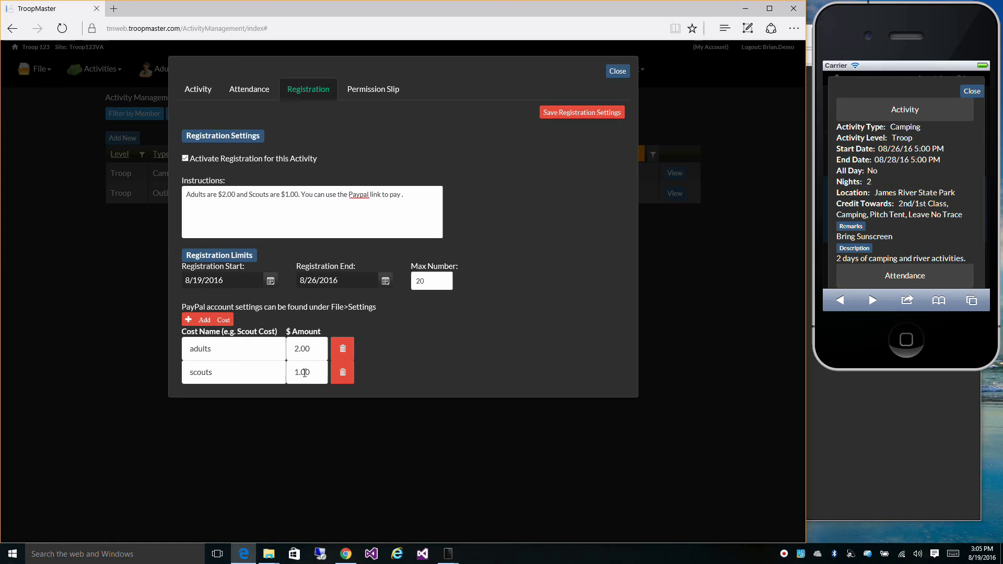
click(577, 110)
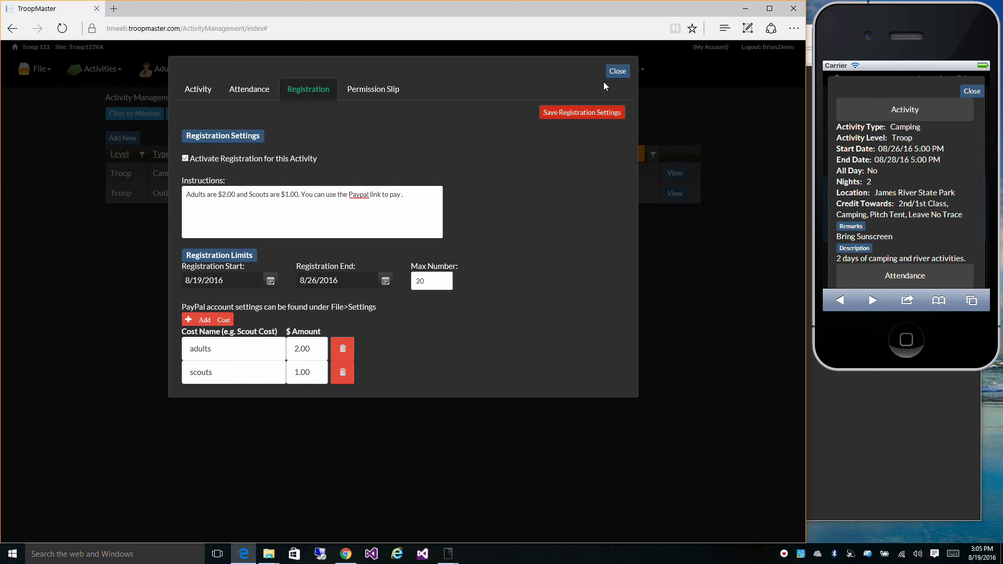
Step: Close the editor and reopen Camping James River's registration details showing 08/19/16–08/26/16 and Max Number 20
click(617, 72)
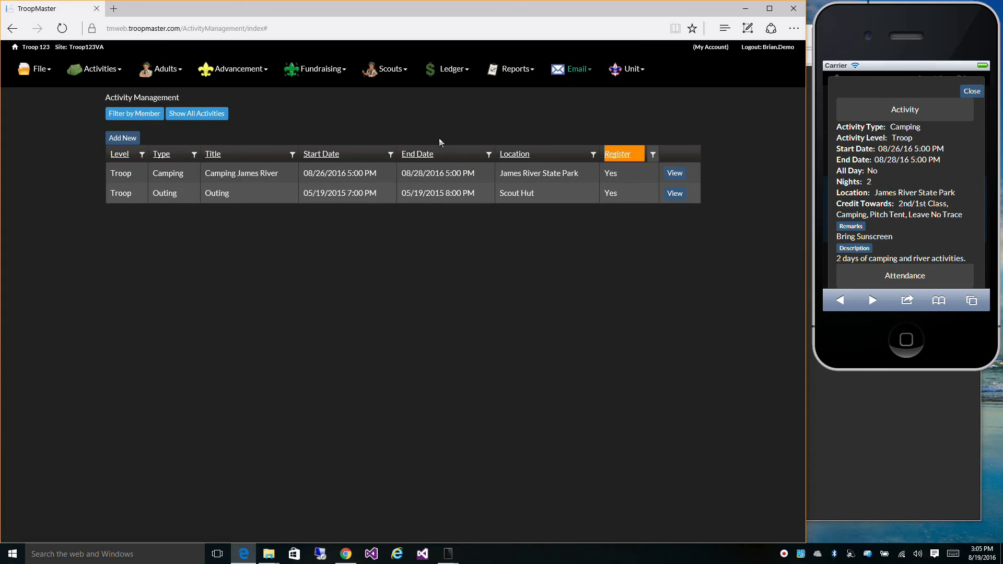
click(675, 174)
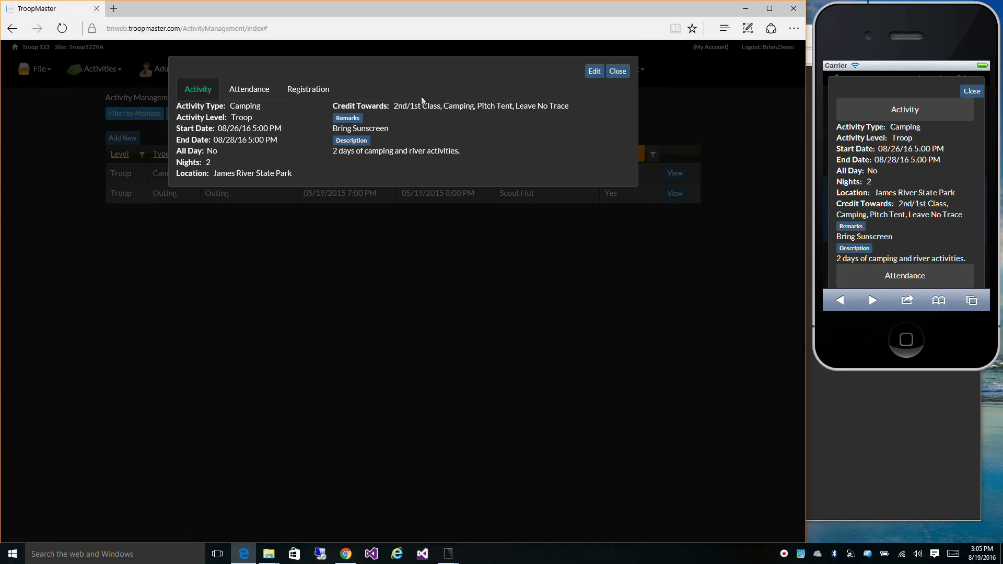
click(321, 91)
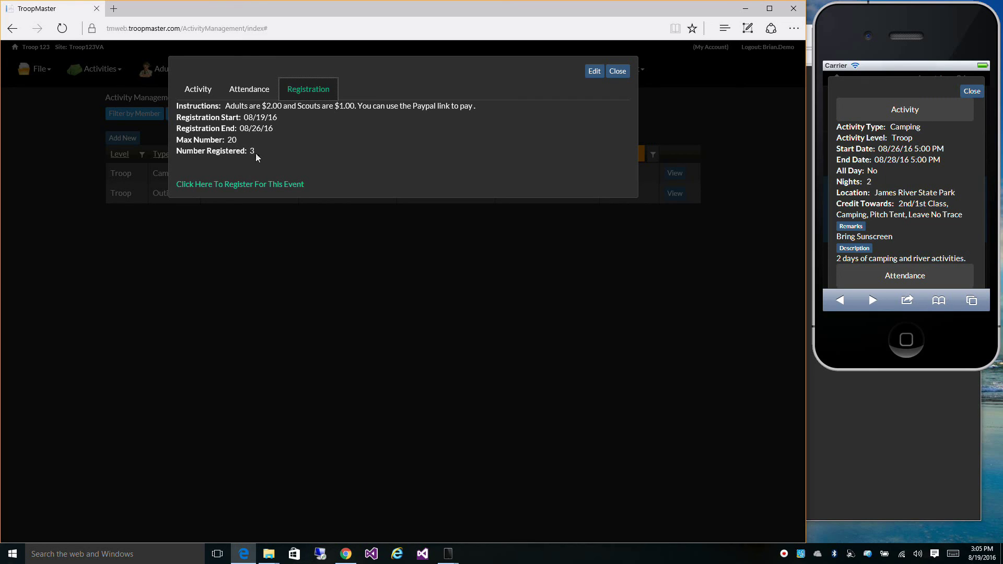
Step: Open the event's public registration page and view the Who's Coming attendee list
click(255, 185)
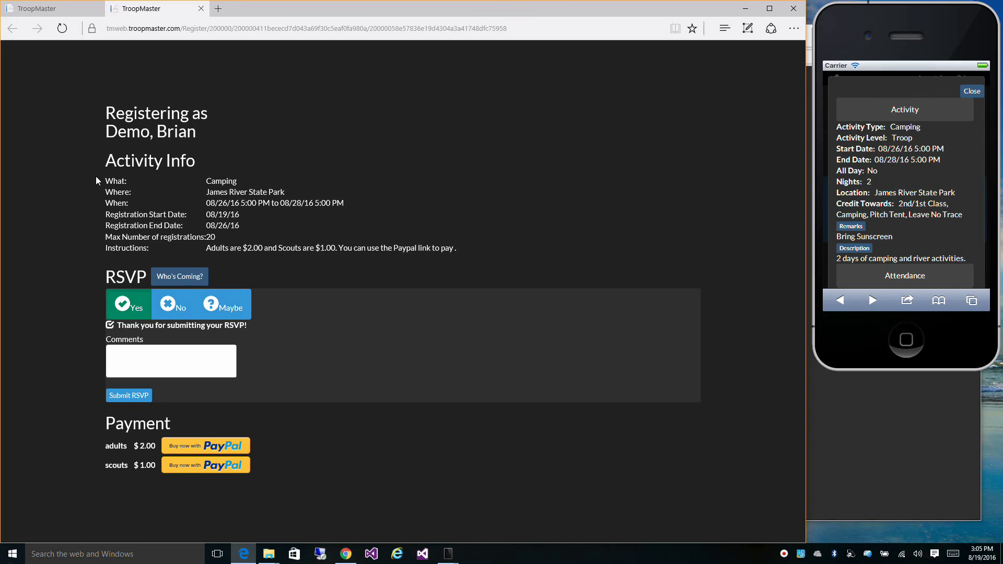
click(183, 277)
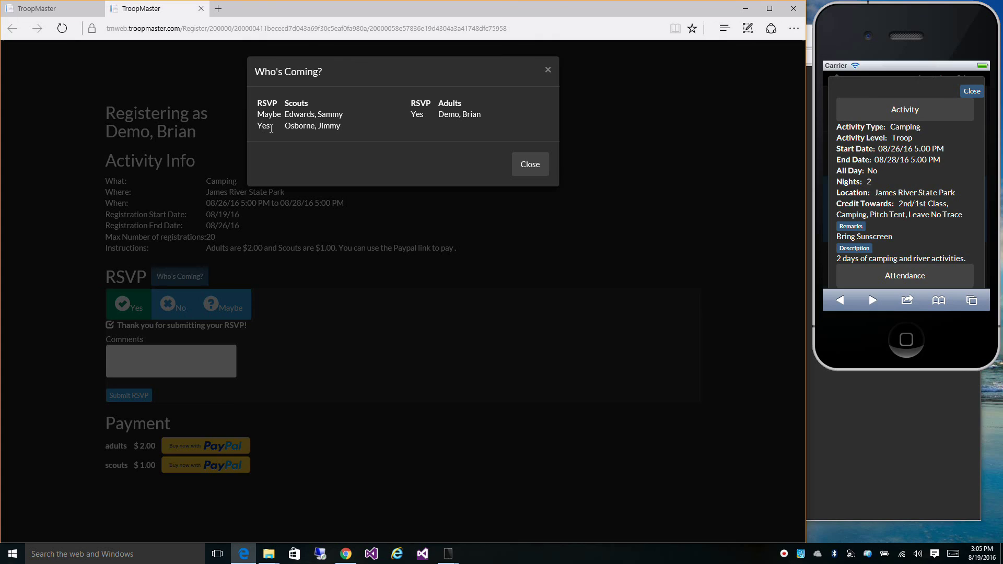
Step: Close the Who's Coming list and review the RSVP and PayPal payment sections
click(527, 166)
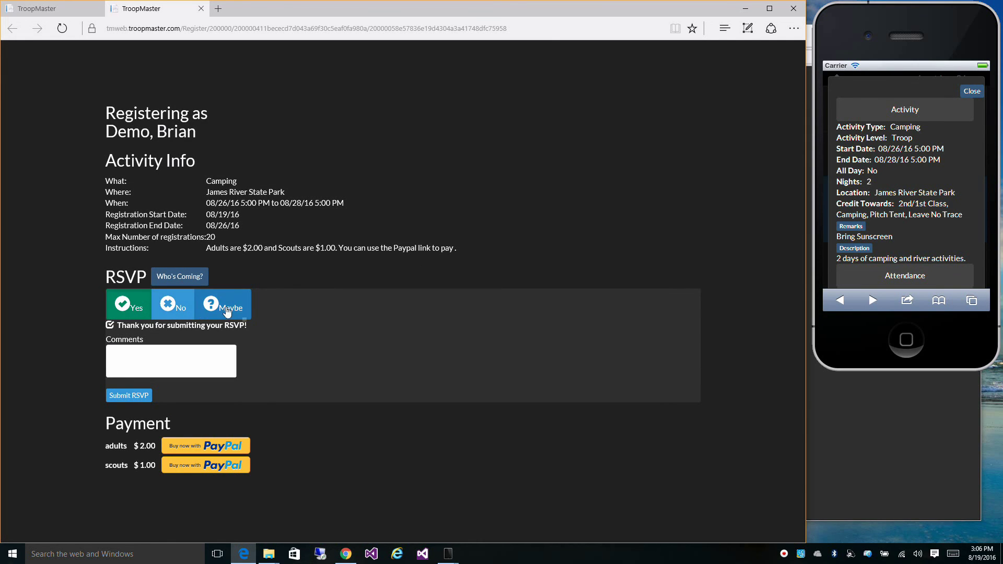
click(170, 307)
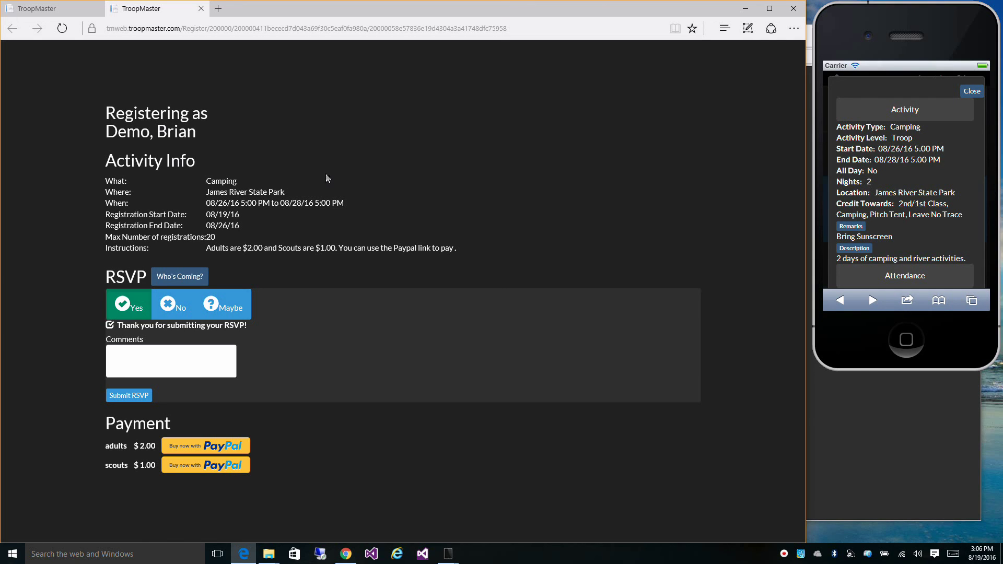
Step: Return to the camping activity and show its Attendance list with RSVPs and payments
click(57, 8)
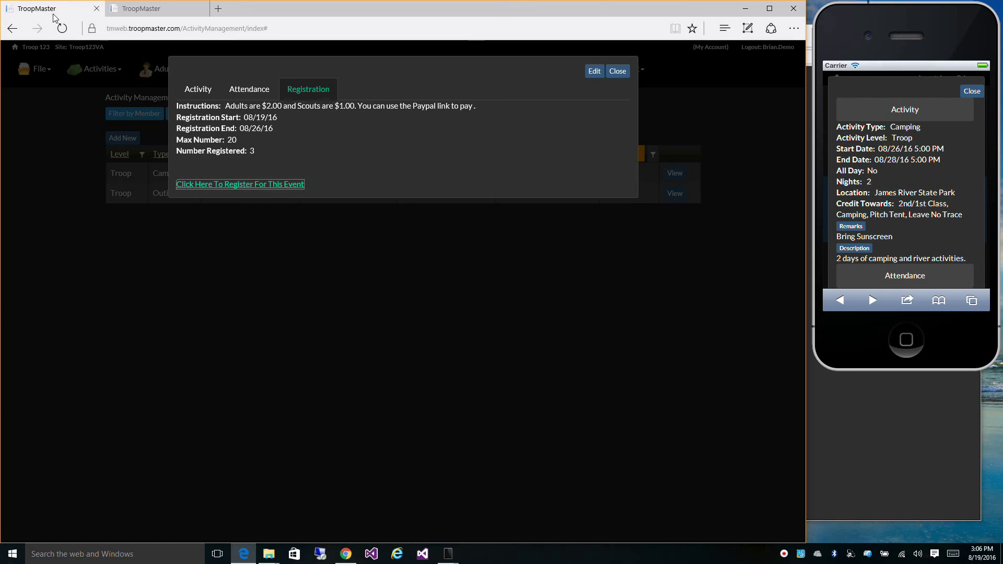
click(233, 90)
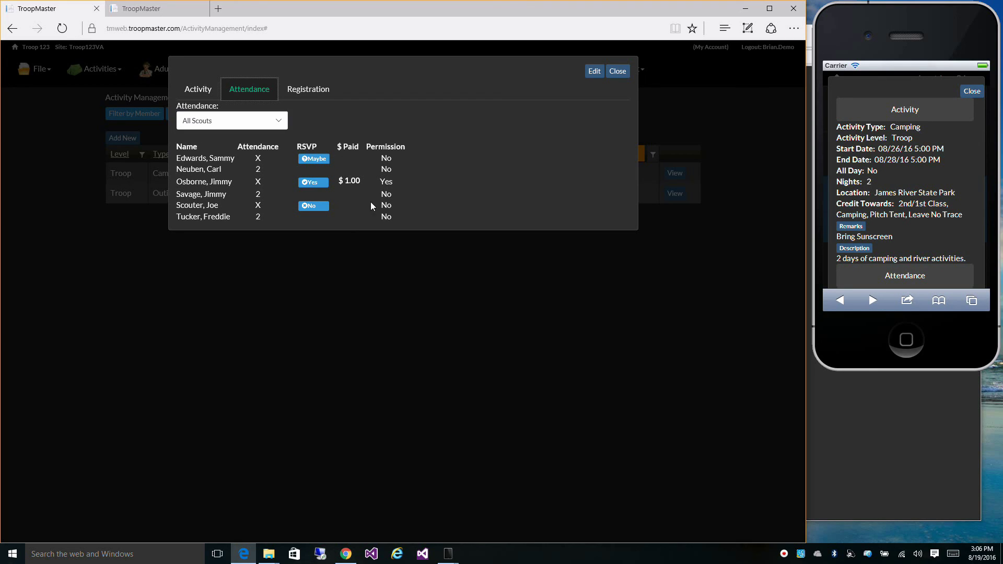
Step: In the phone preview, expand the activity's Registration section to reveal the register link
click(883, 91)
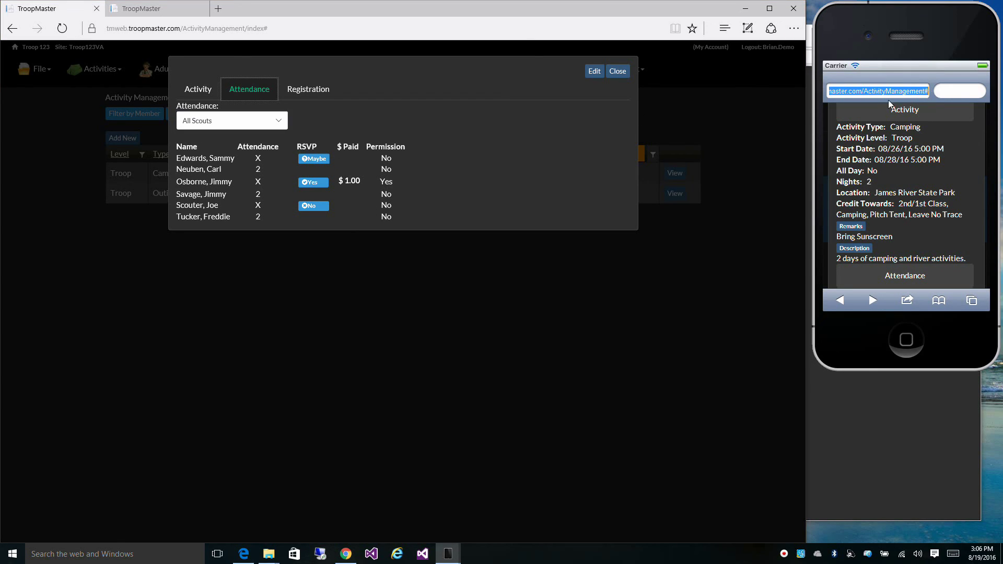
scroll(923, 165, down, 2)
click(915, 261)
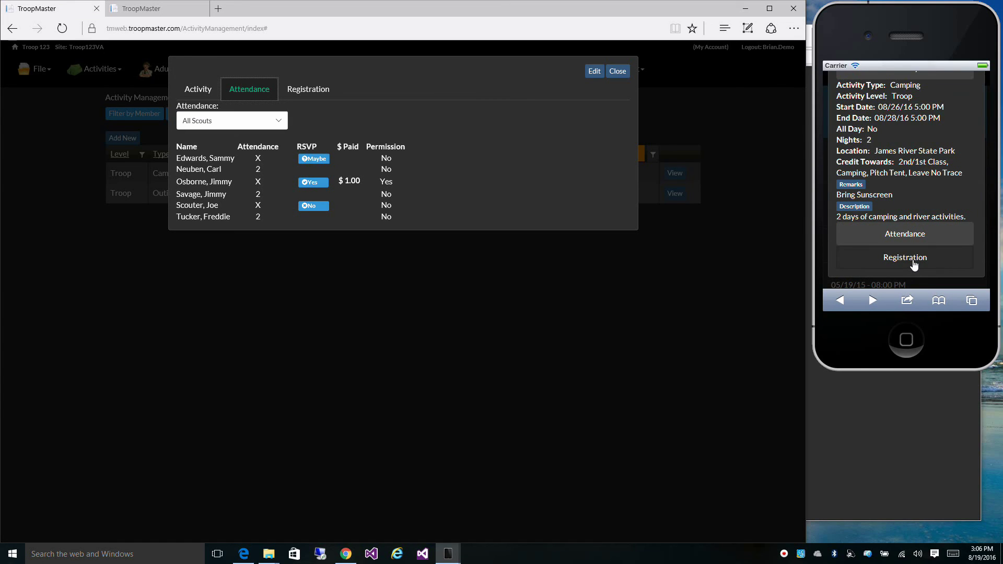
scroll(919, 256, down, 3)
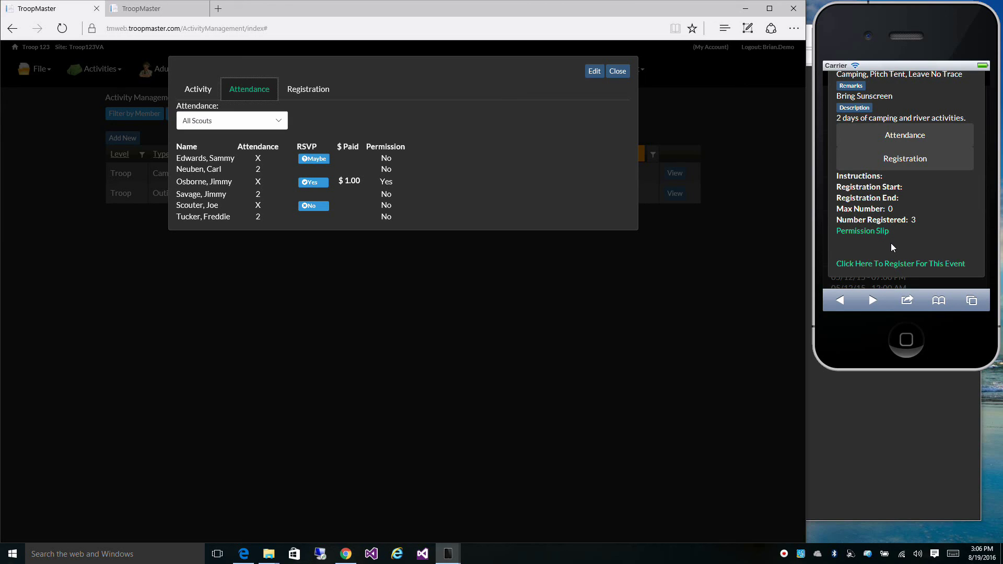
Step: On the phone, open the event registration page and scroll through Activity Info, RSVP and Payment
click(900, 269)
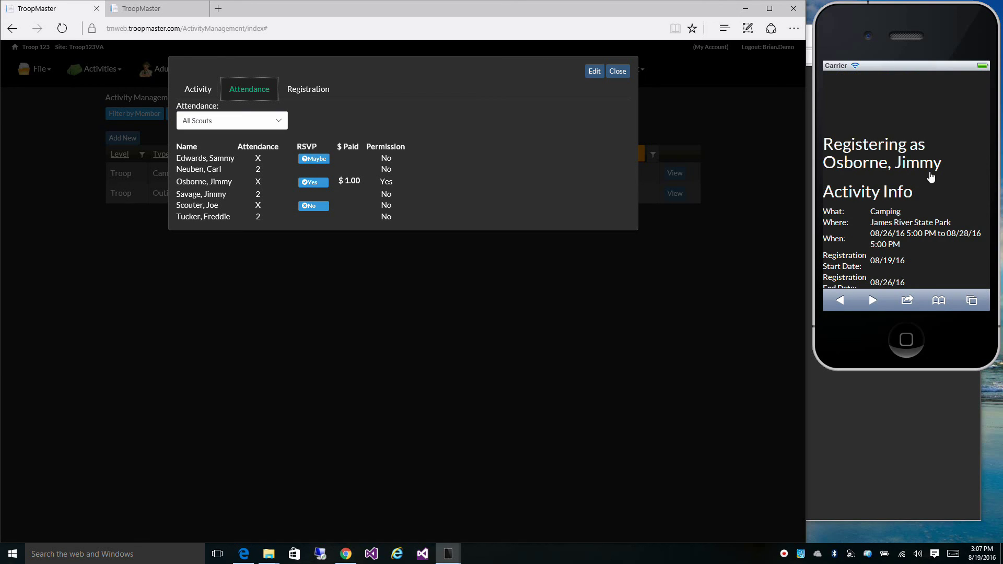
scroll(935, 178, down, 2)
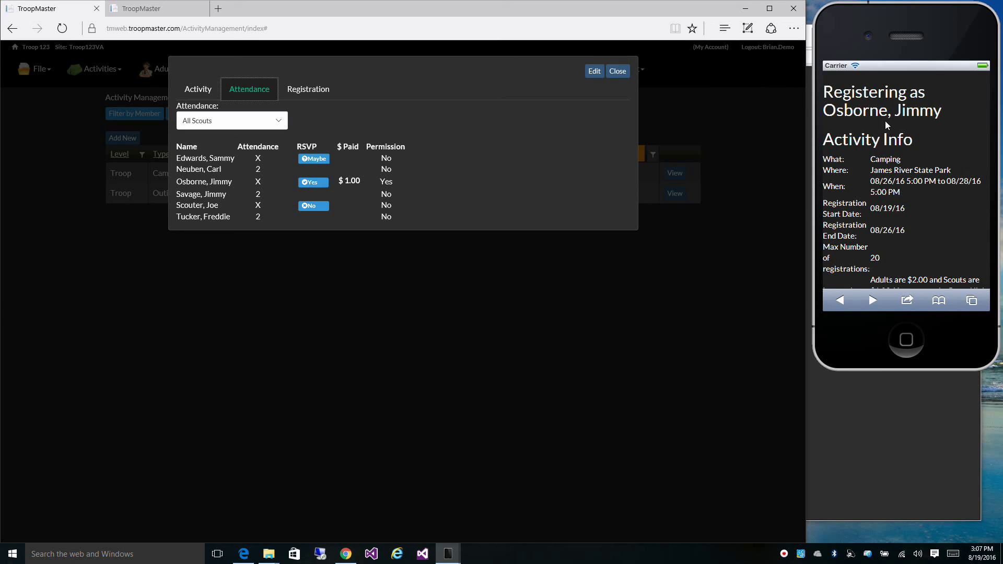
scroll(877, 135, down, 2)
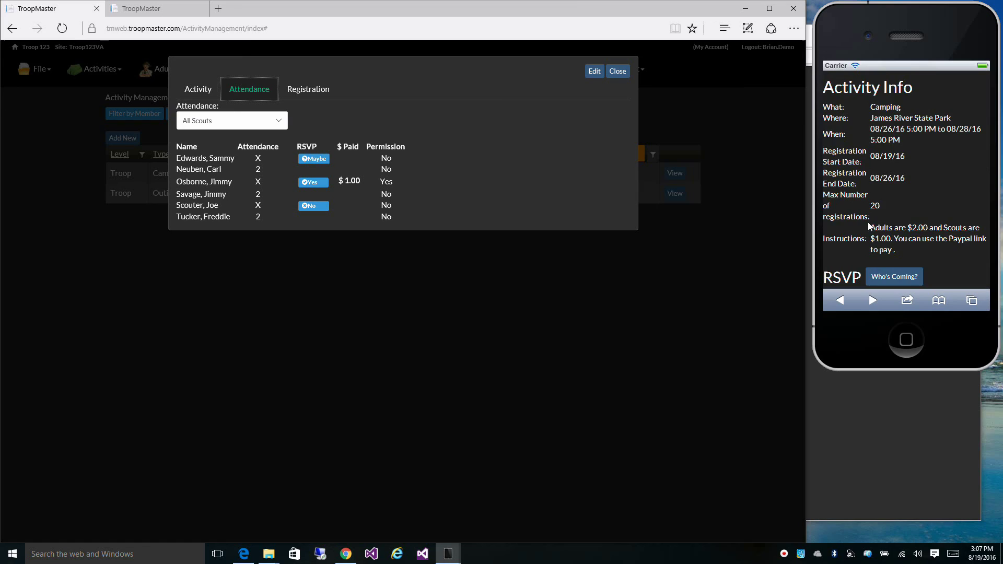
scroll(857, 224, down, 2)
scroll(842, 201, down, 2)
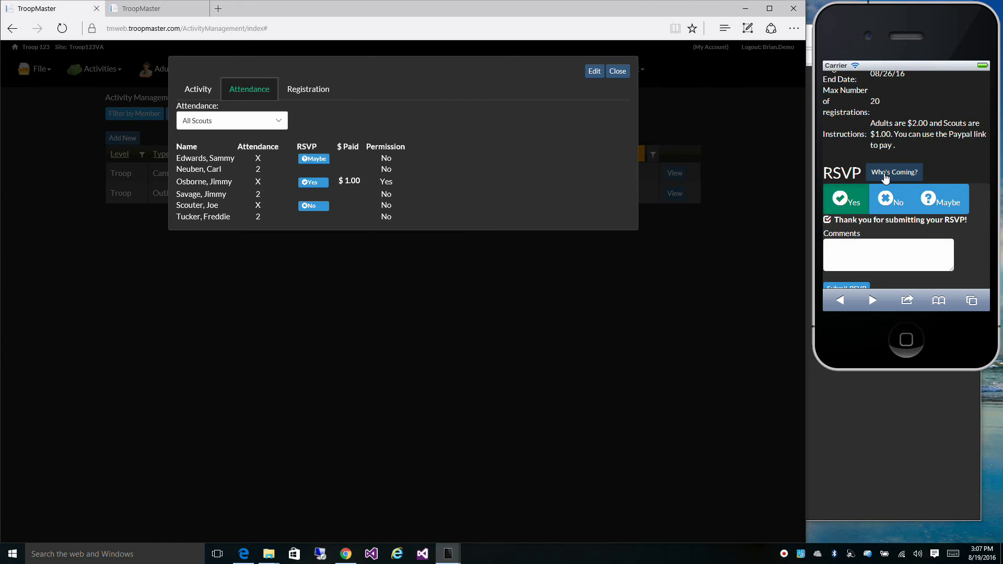
scroll(857, 173, down, 2)
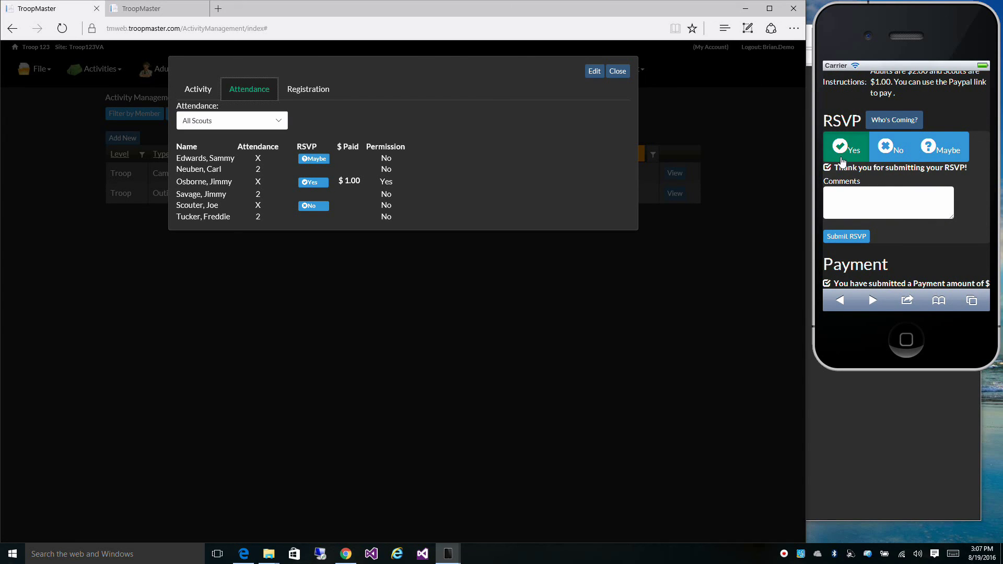
scroll(849, 182, down, 2)
scroll(883, 177, down, 2)
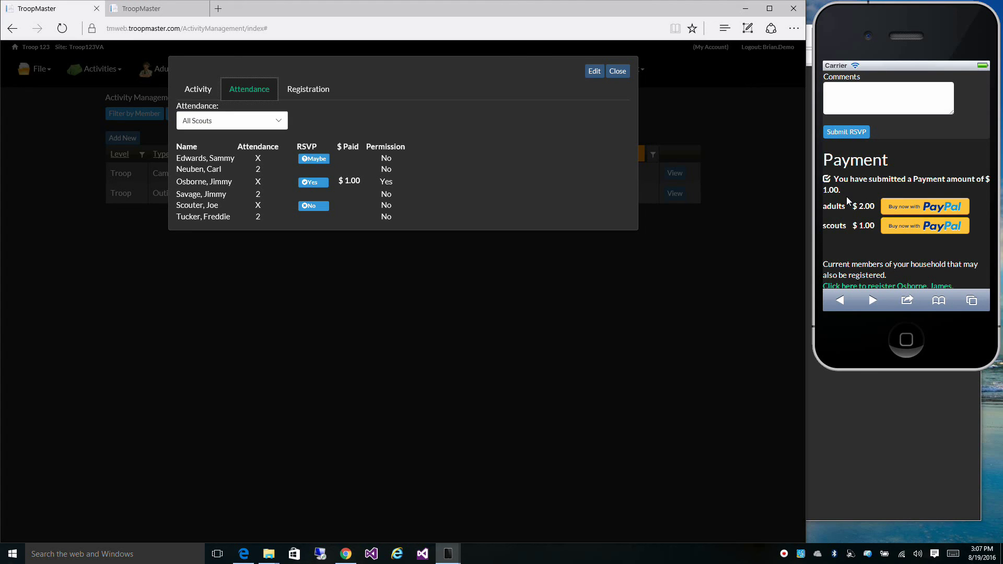
scroll(846, 196, up, 5)
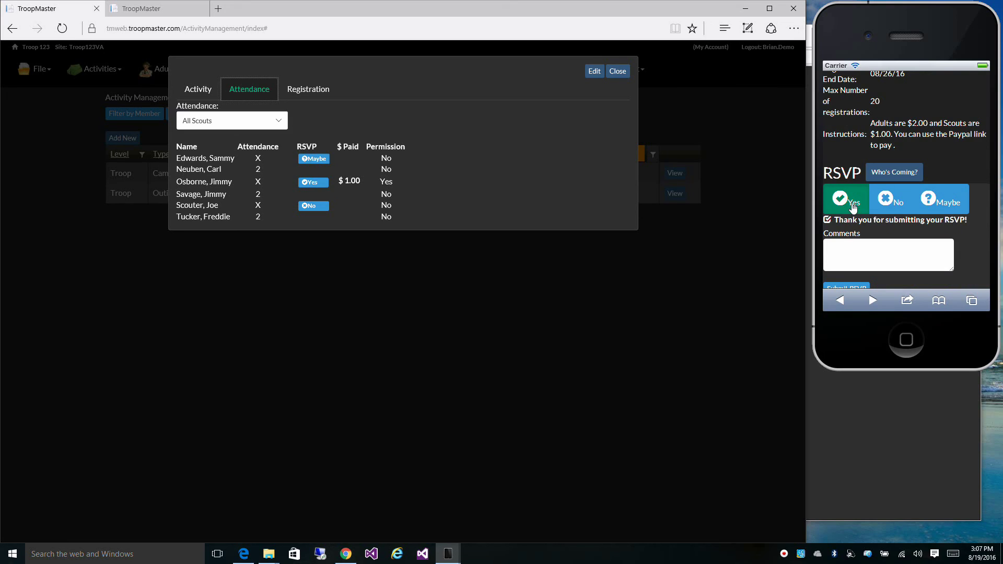
scroll(853, 207, down, 5)
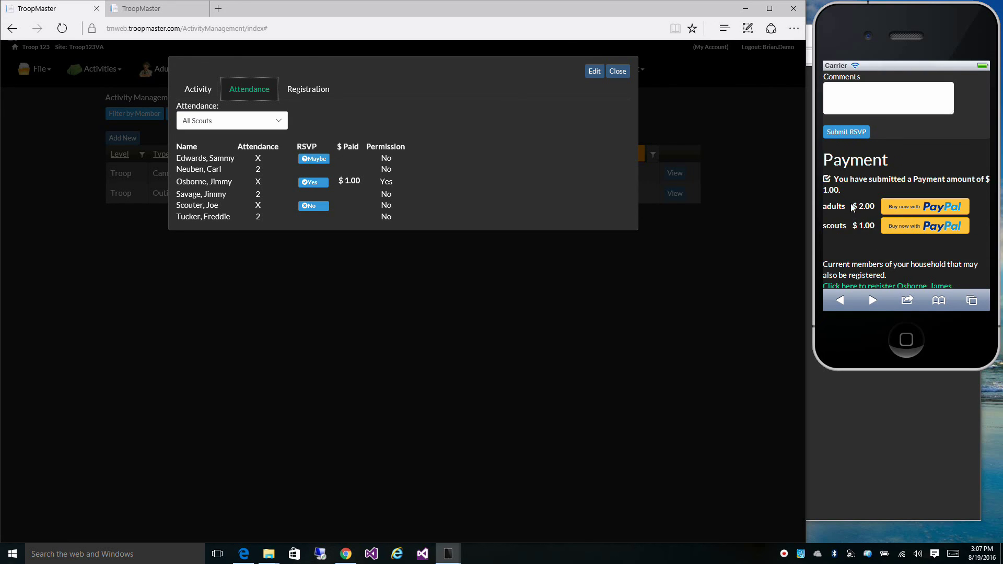
scroll(845, 233, down, 1)
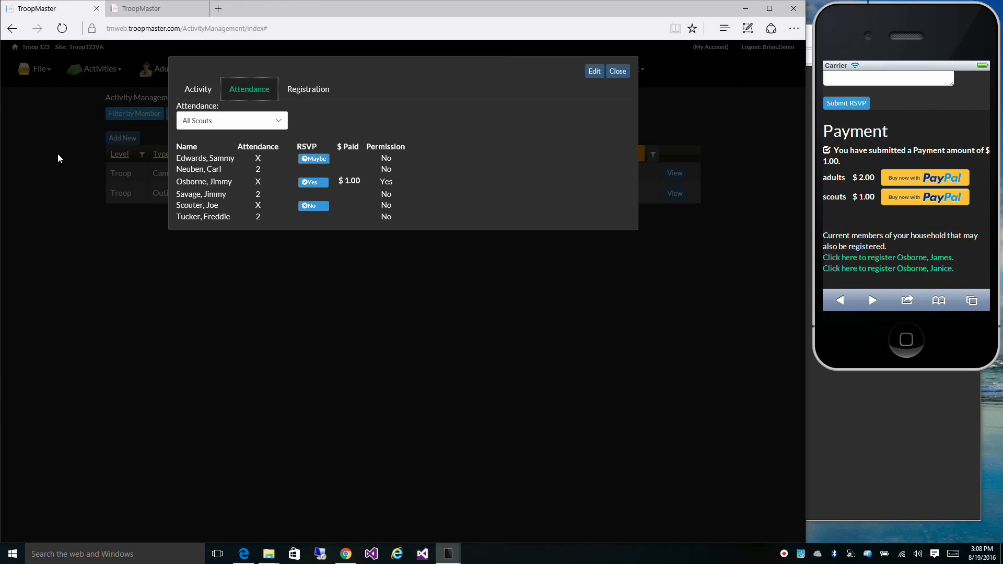
mouse_move(168, 5)
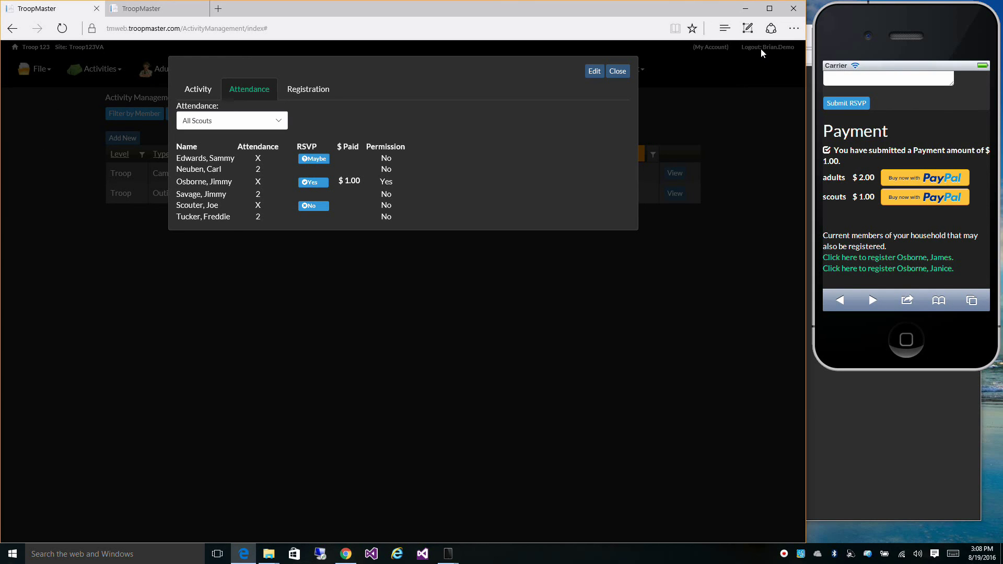
Step: Close the activity details dialog and log out to the public Troop 123 Palmyra, VA home page
click(620, 73)
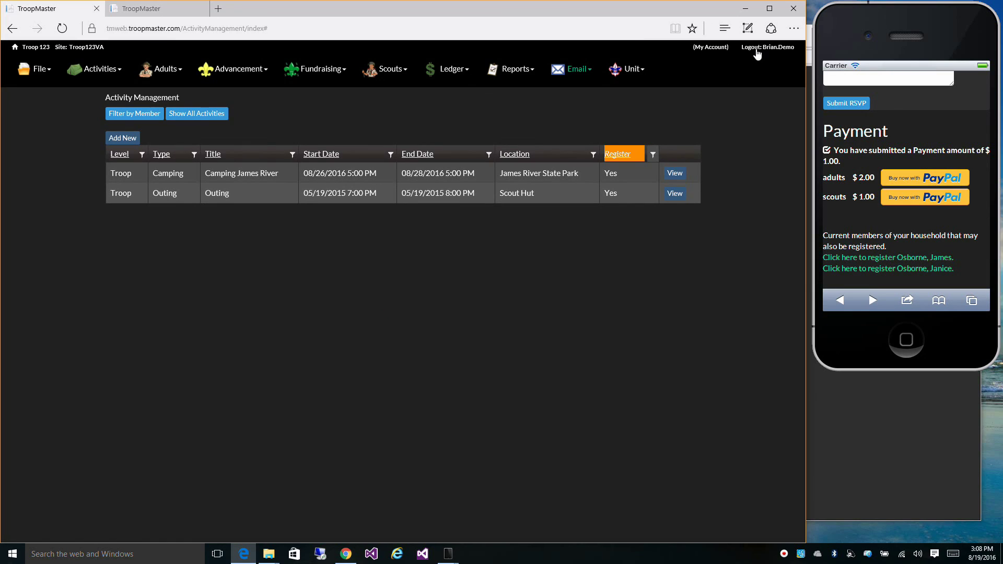
click(756, 49)
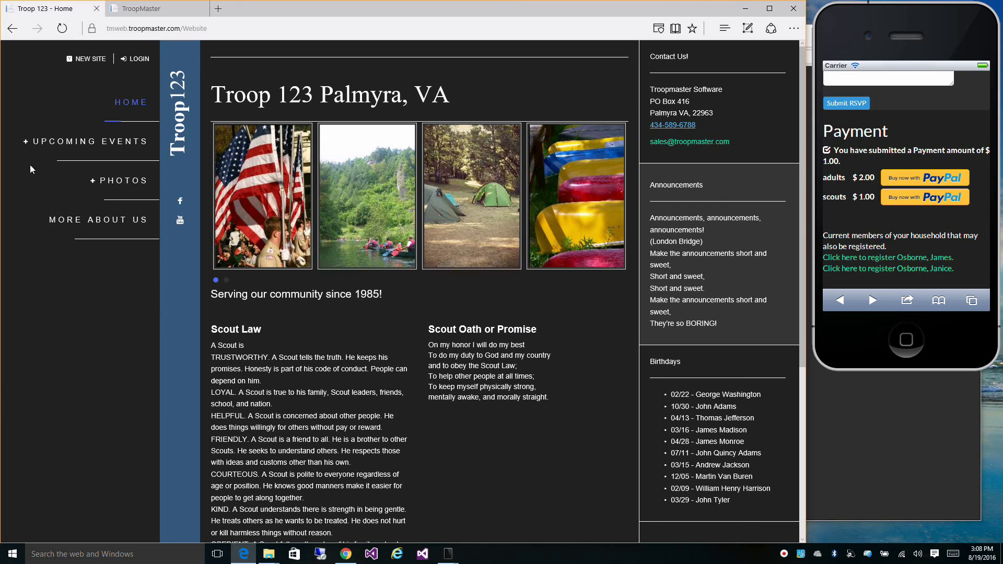
Step: Expand UPCOMING EVENTS in the left navigation and find the Camping James River entry
click(40, 147)
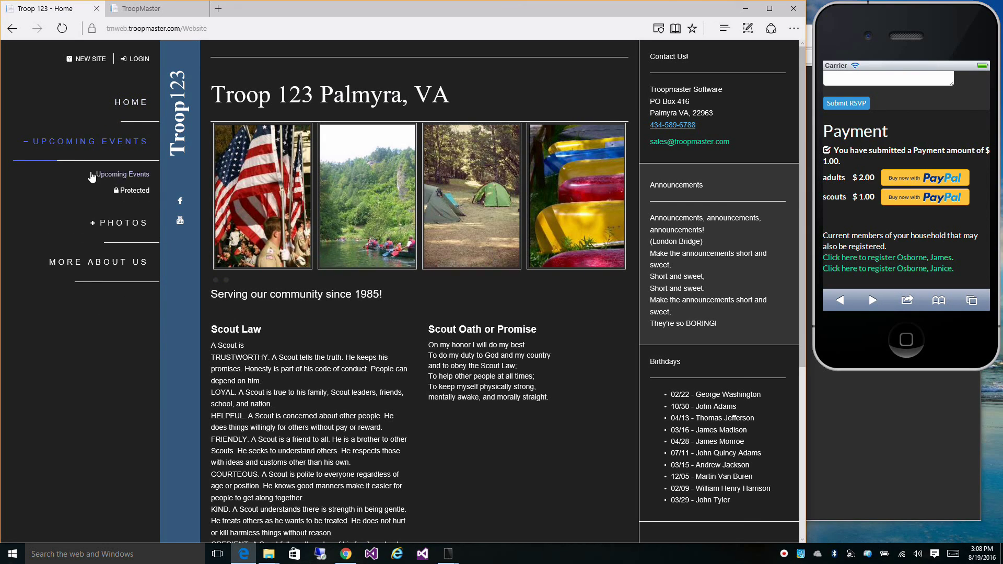
click(119, 174)
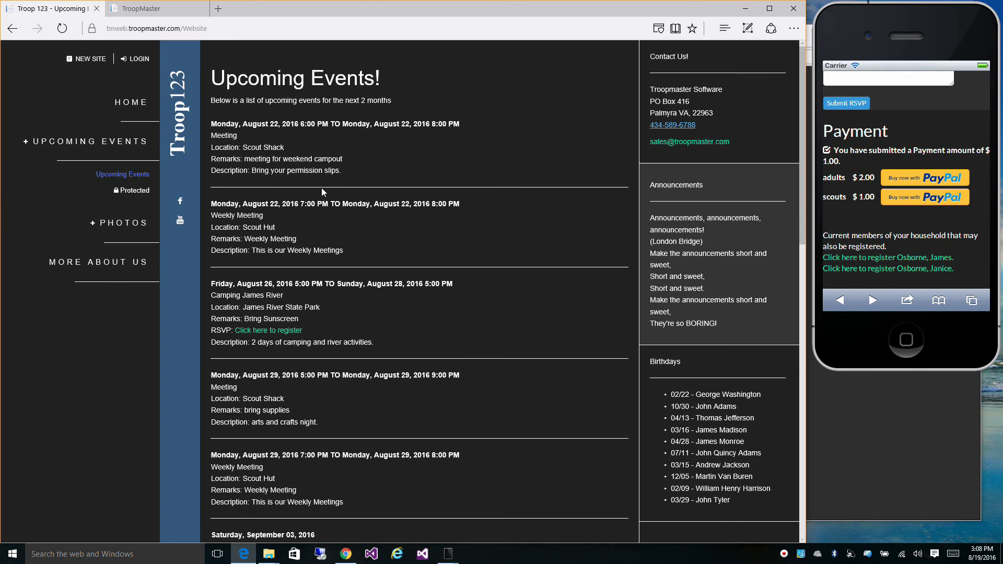
scroll(340, 198, down, 5)
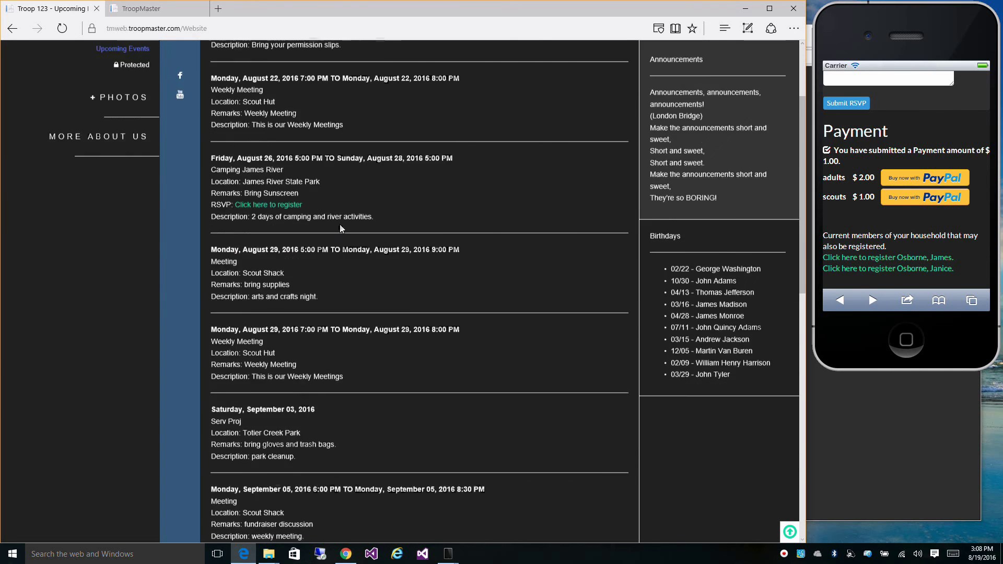
scroll(335, 288, up, 4)
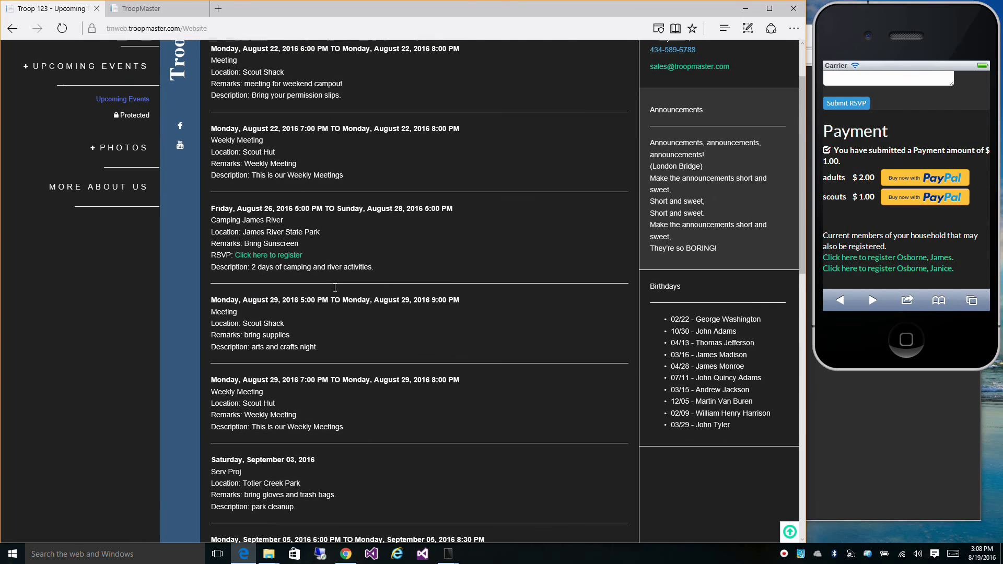
Step: Follow the Camping James River register link and enter the member's user ID and password
click(257, 256)
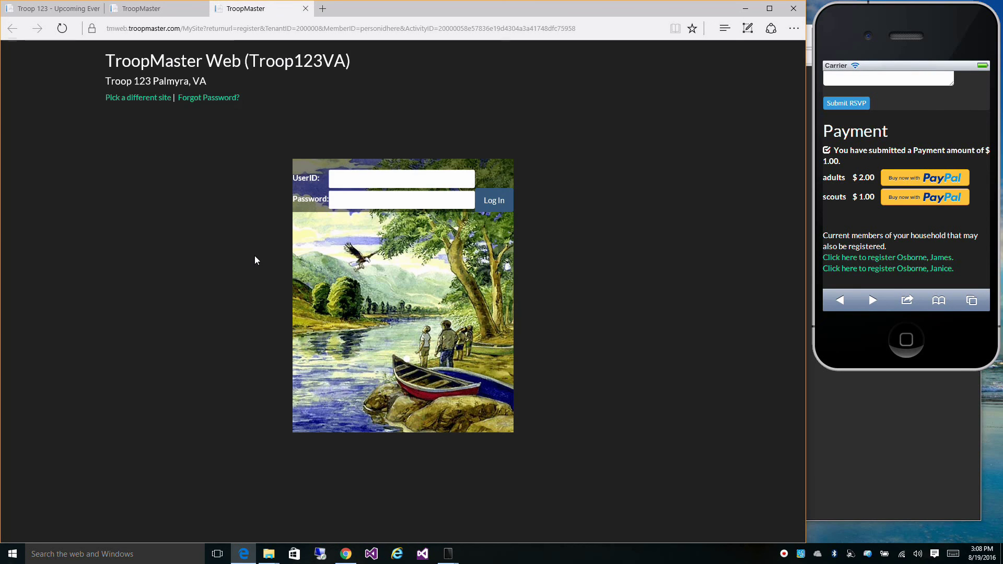
click(363, 179)
text(brian.demo)
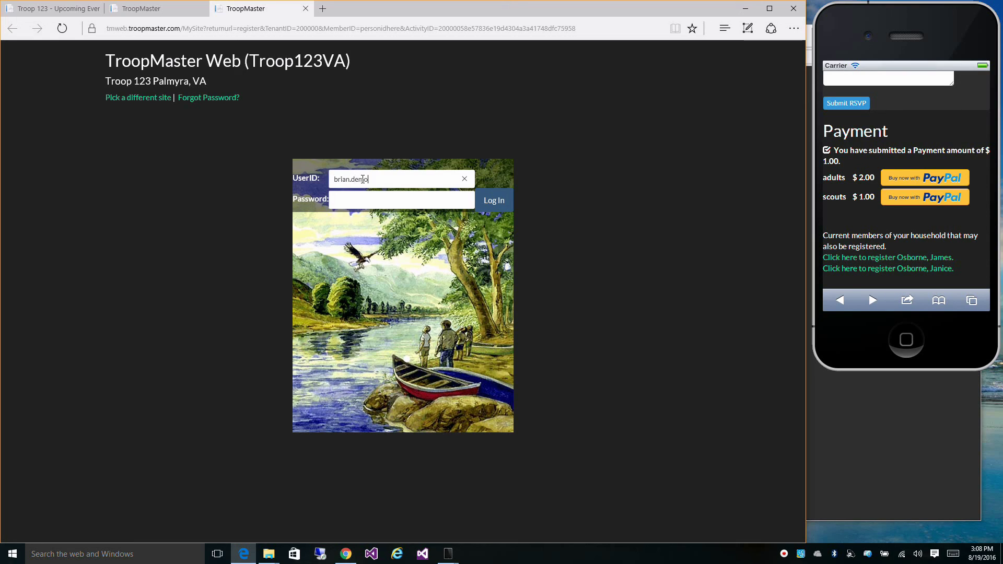
key(Tab)
text(demodemo)
Step: Log in to reach the Camping registration page listing adults $2.00, scouts $1.00 and PayPal options
click(489, 199)
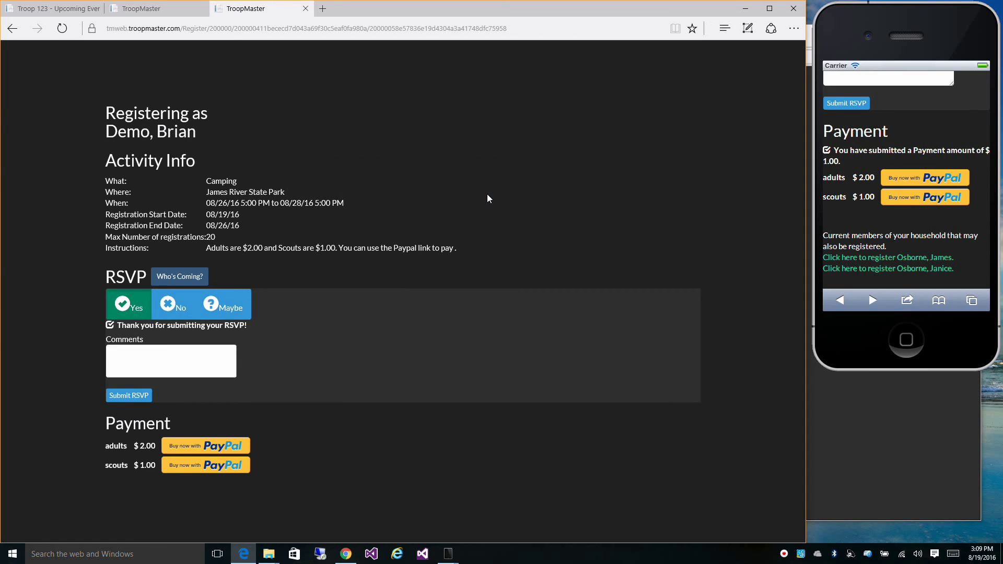